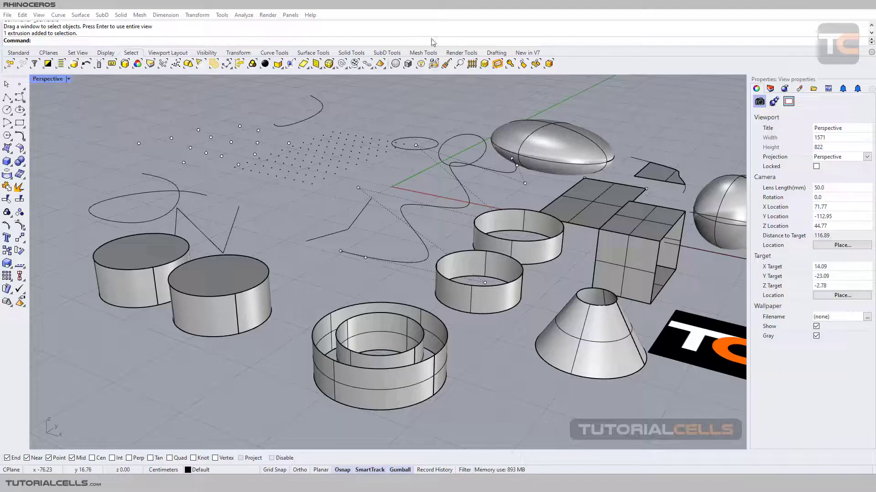
Step: Expand the Select Polysurfaces flyout in the main toolbar to show its five options
left_click(280, 66)
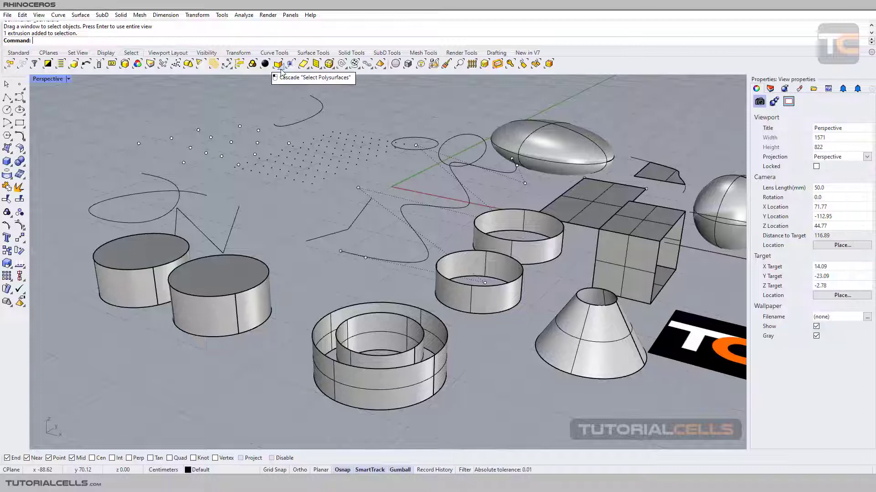
left_click(281, 72)
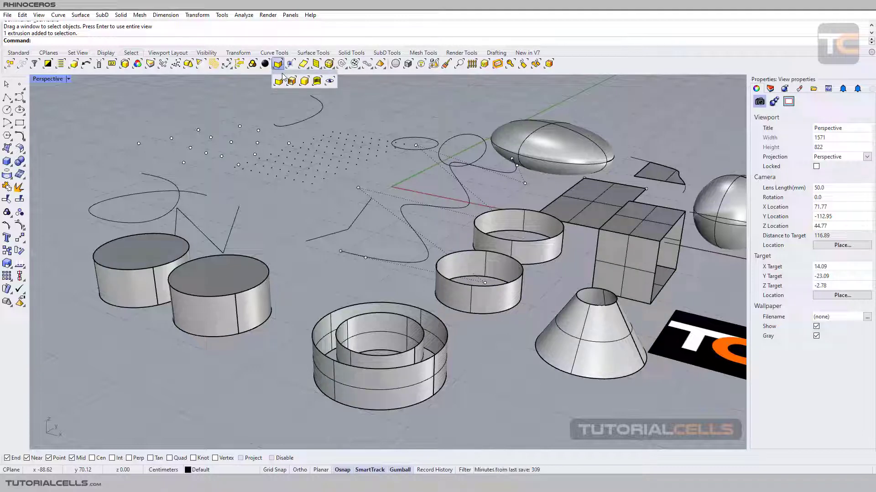
Step: Float the Select Polysurfaces options as a panel, select all polysurfaces, then clear the selection
left_click_drag(283, 77, 291, 108)
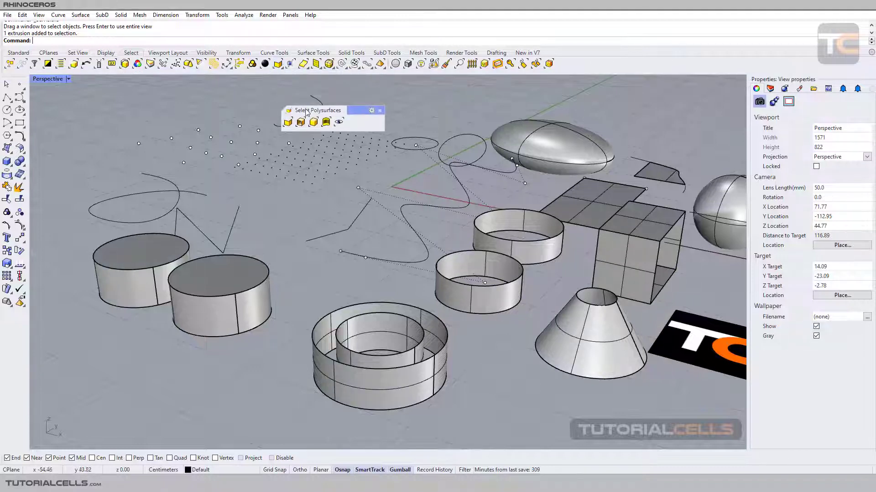
left_click_drag(353, 110, 256, 98)
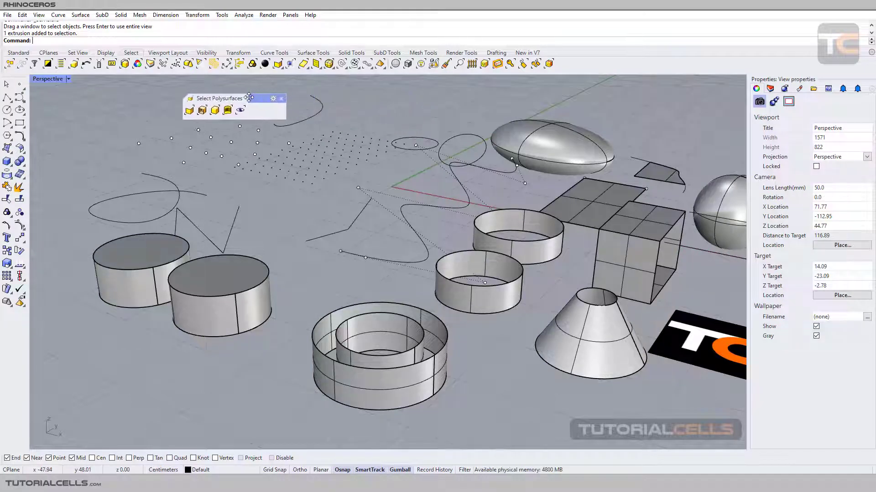
left_click(191, 115)
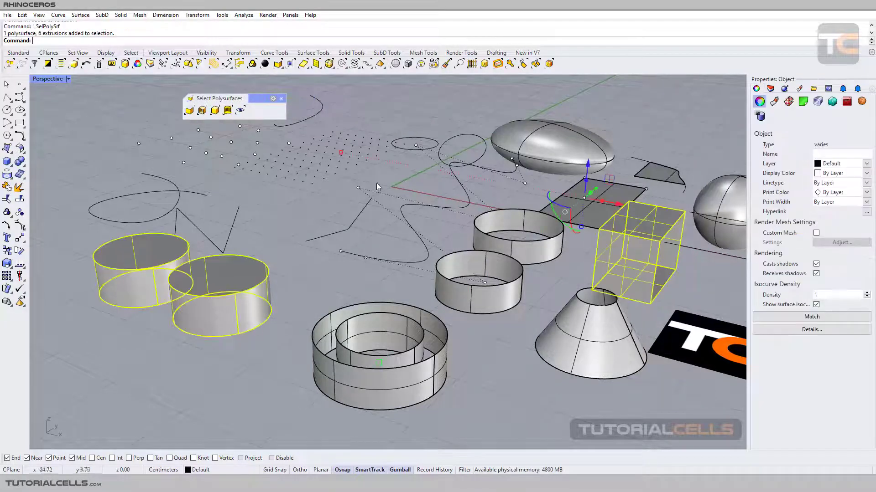
scroll(376, 183, "down", 5)
scroll(396, 210, "up", 2)
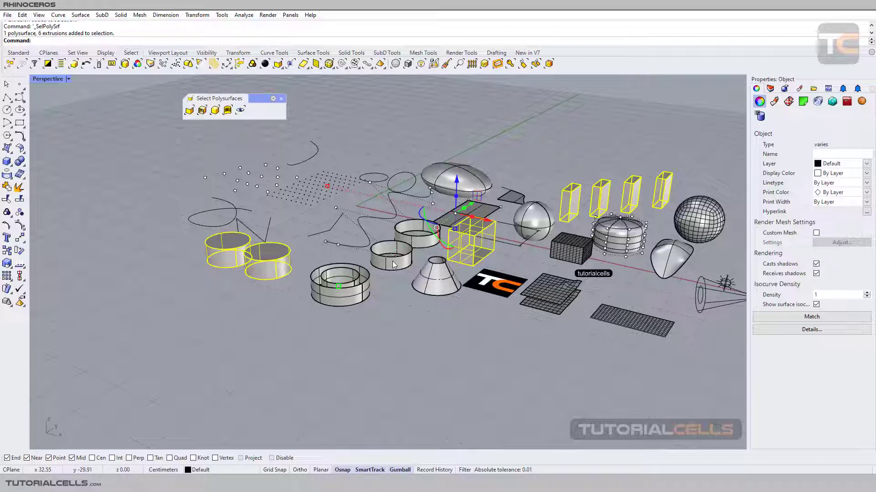
scroll(392, 261, "up", 2)
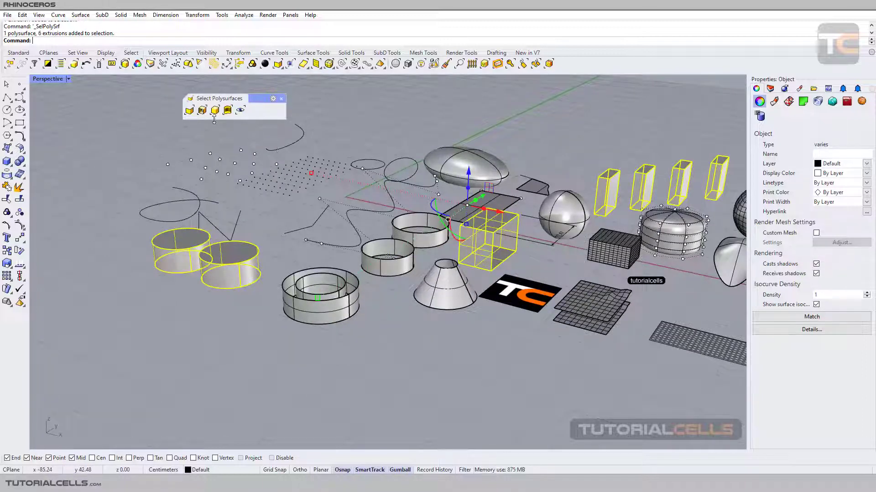
left_click(217, 135)
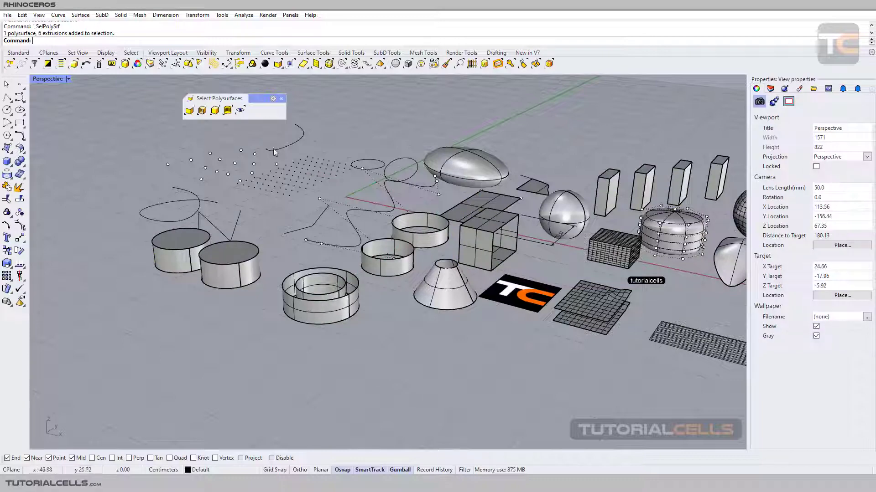
left_click(202, 110)
scroll(533, 242, "up", 5)
right_click_drag(457, 231, 474, 235)
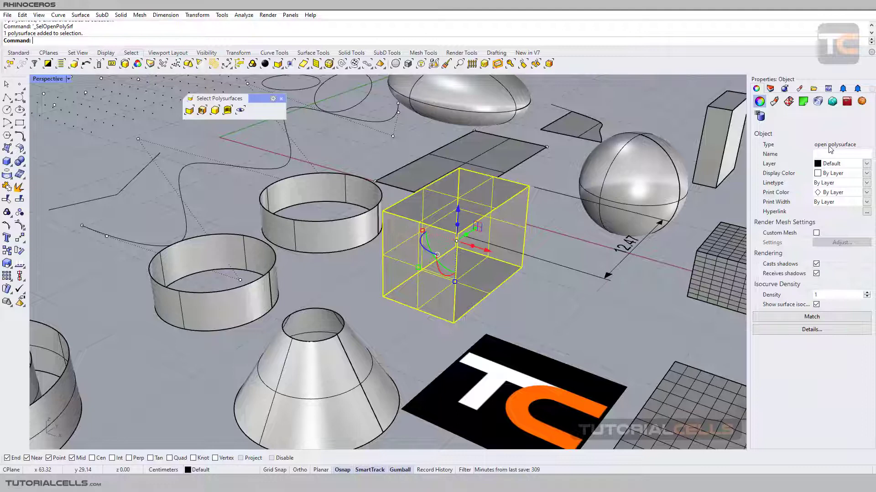
scroll(559, 178, "down", 3)
left_click(590, 178)
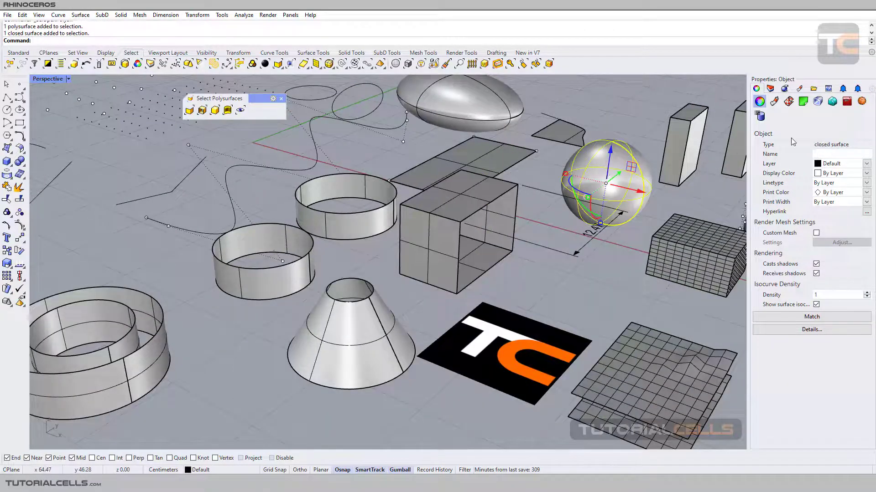
scroll(416, 210, "down", 2)
left_click(257, 244)
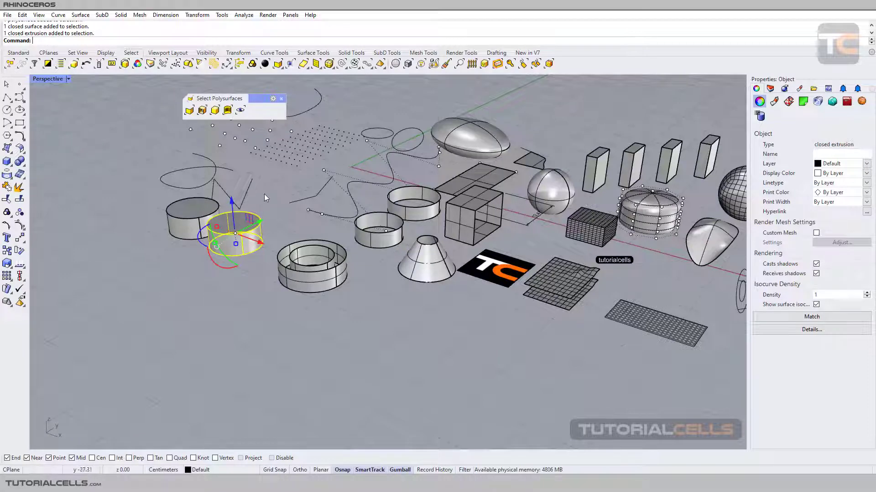
right_click_drag(321, 222, 349, 234, "shift")
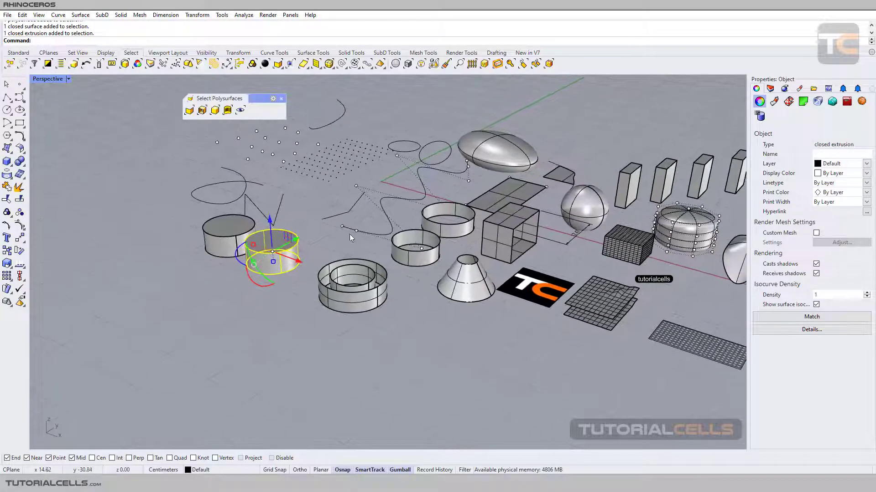
left_click(214, 131)
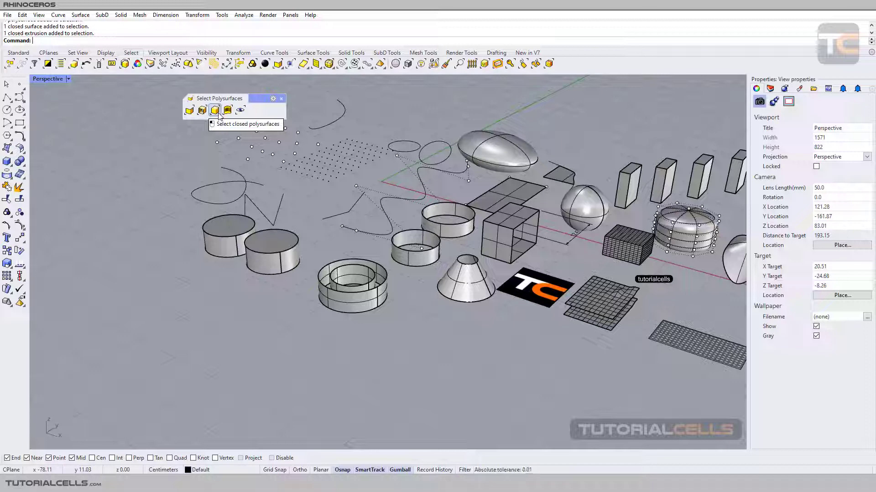
left_click(215, 110)
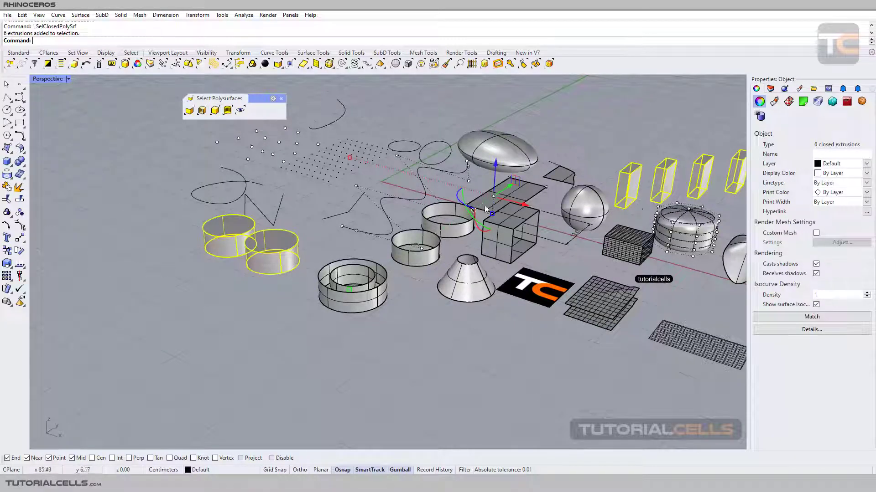
left_click(233, 120)
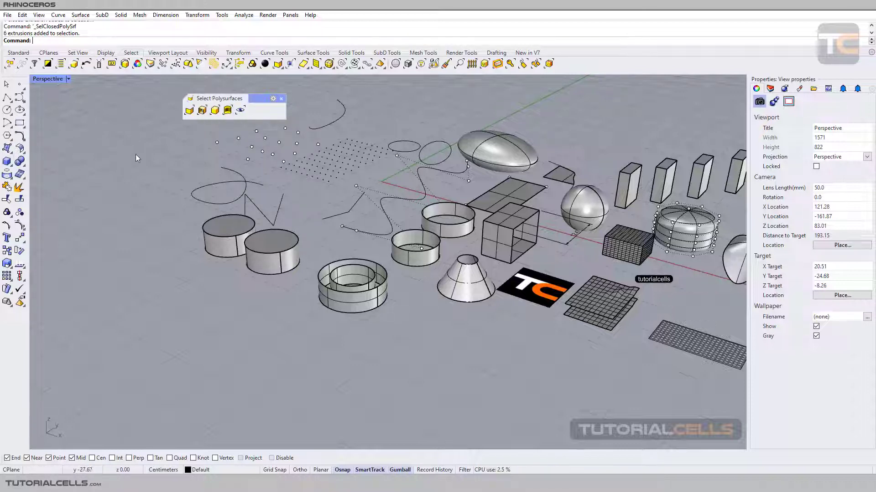
scroll(302, 259, "up", 3)
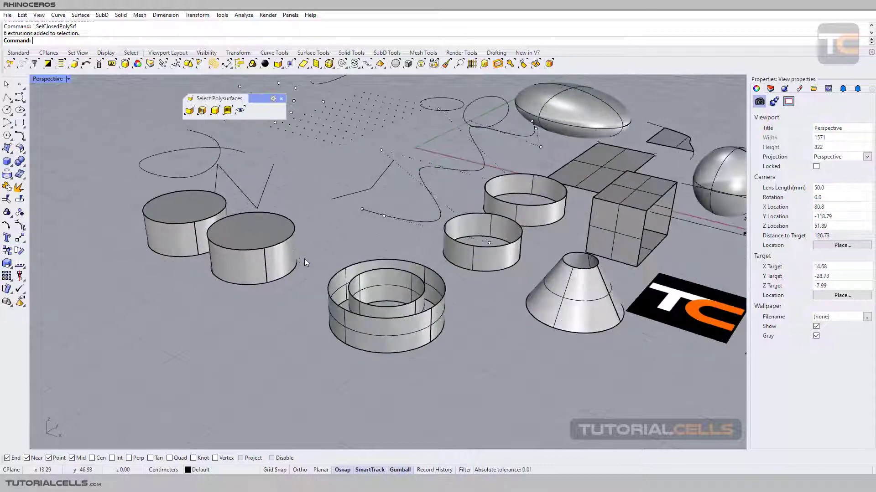
right_click_drag(308, 258, 326, 261)
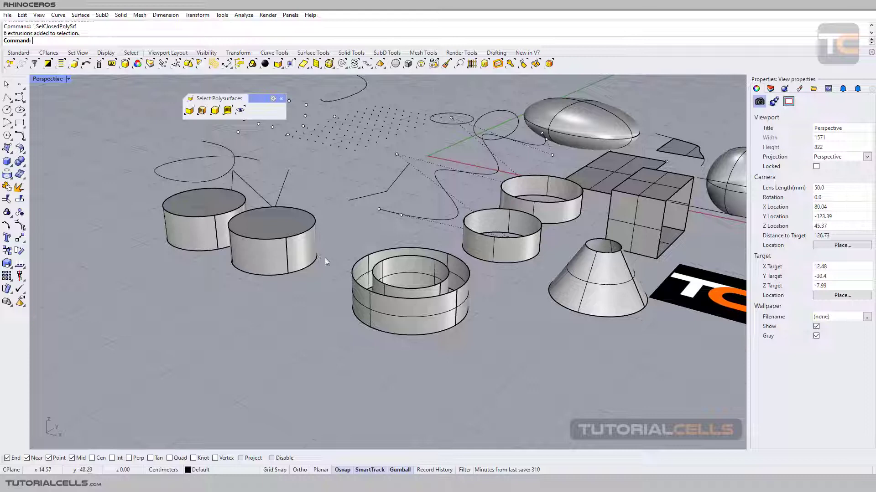
key("ctrl+Left")
key("ctrl+Left")
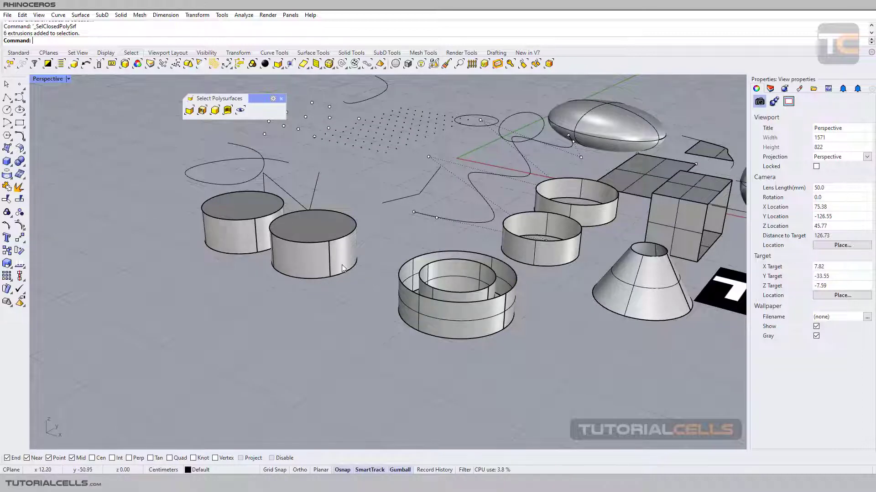
right_click_drag(375, 245, 454, 178, "shift")
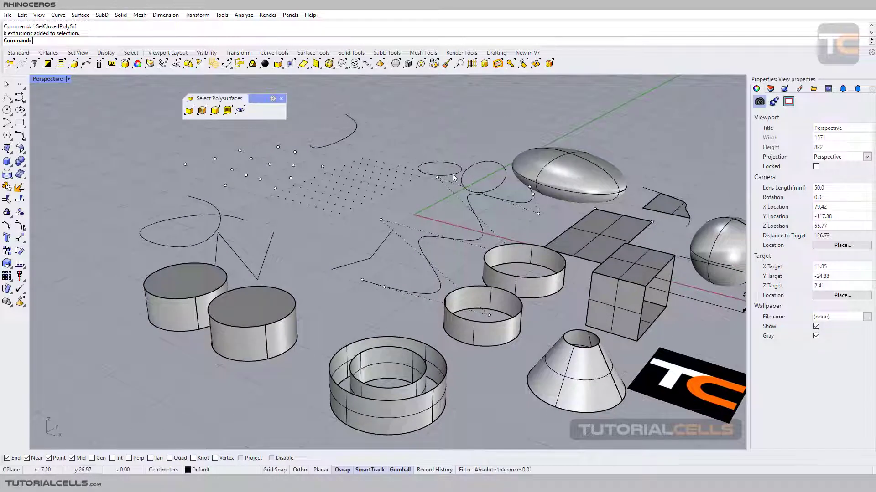
Step: Extrude the small ellipse upward into an open tube and shift its top edge sideways to tilt it
left_click(453, 176)
left_click_drag(441, 149, 446, 87)
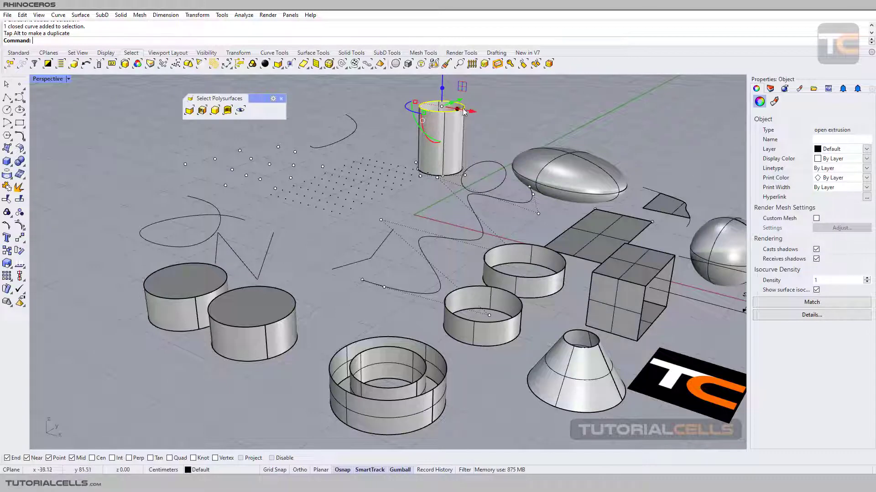
left_click_drag(456, 104, 482, 116)
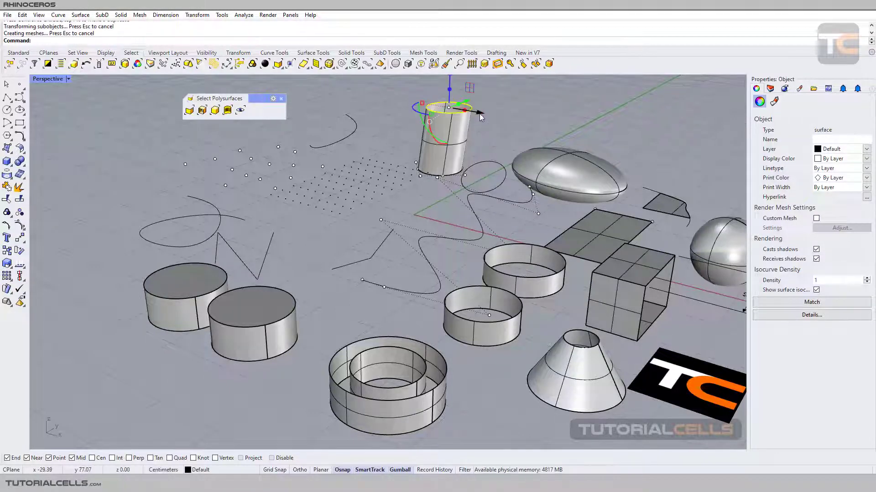
scroll(458, 133, "up", 2)
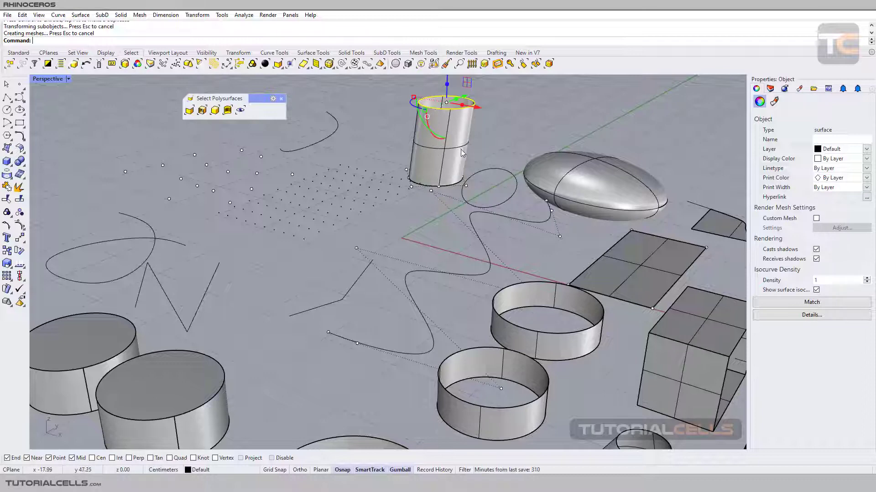
left_click(391, 137)
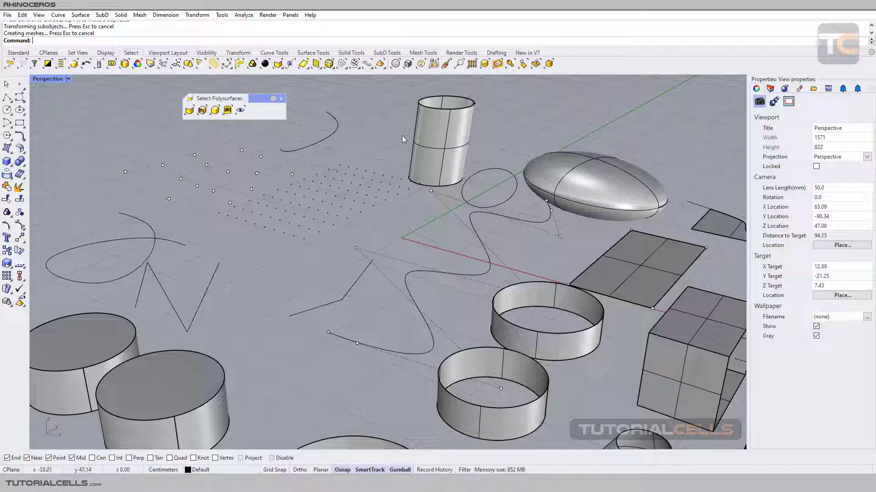
Step: Select all lightweight extrusions in the scene, then clear the selection
left_click(228, 110)
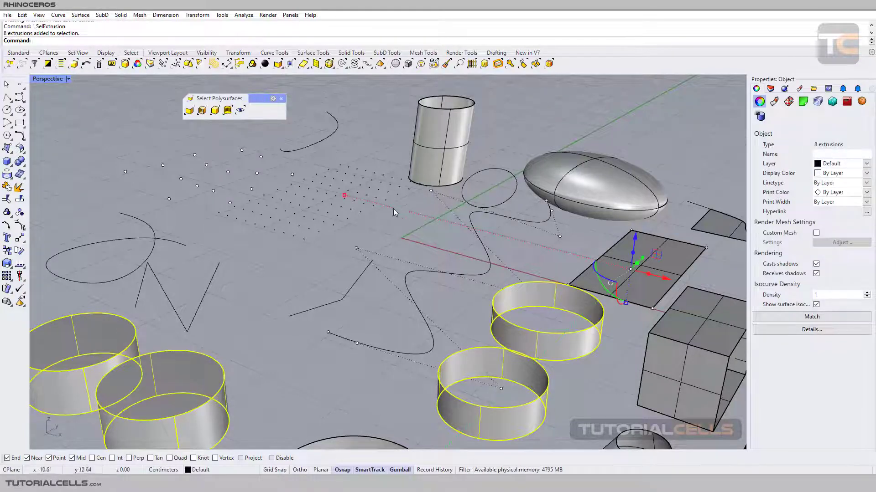
scroll(395, 212, "down", 5)
key("Escape")
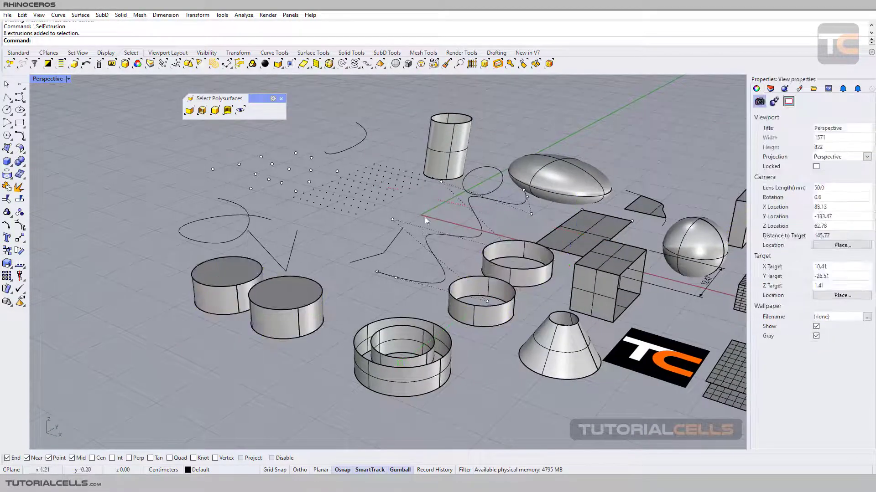
Step: Delete the upright open-surface cylinder and extrude the neighbouring closed curve upward into a new extrusion
left_click(468, 134)
key("Delete")
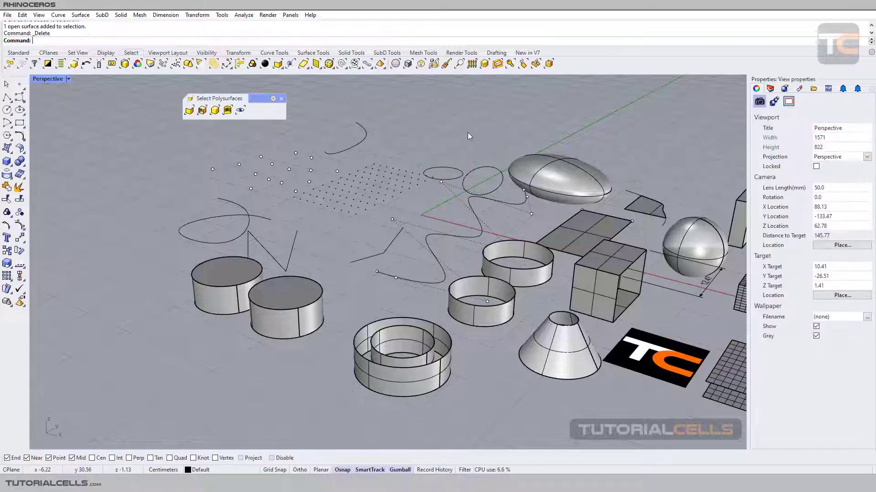
left_click(456, 179)
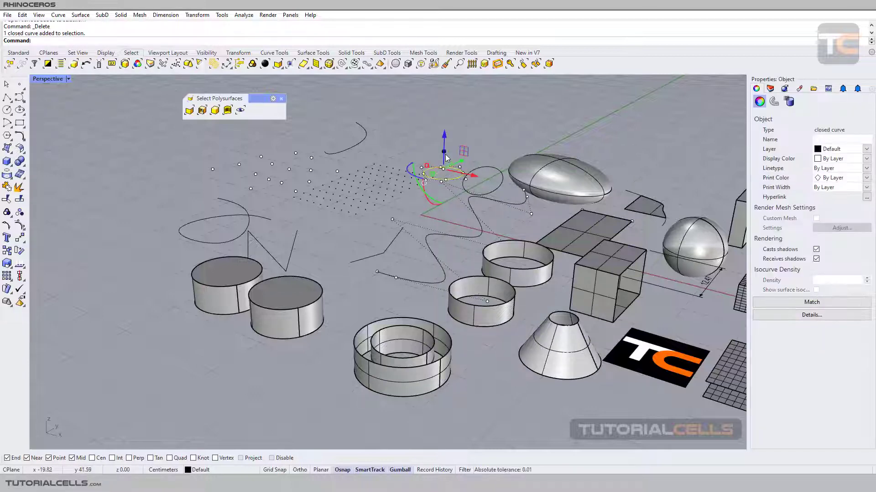
left_click_drag(446, 132, 451, 88)
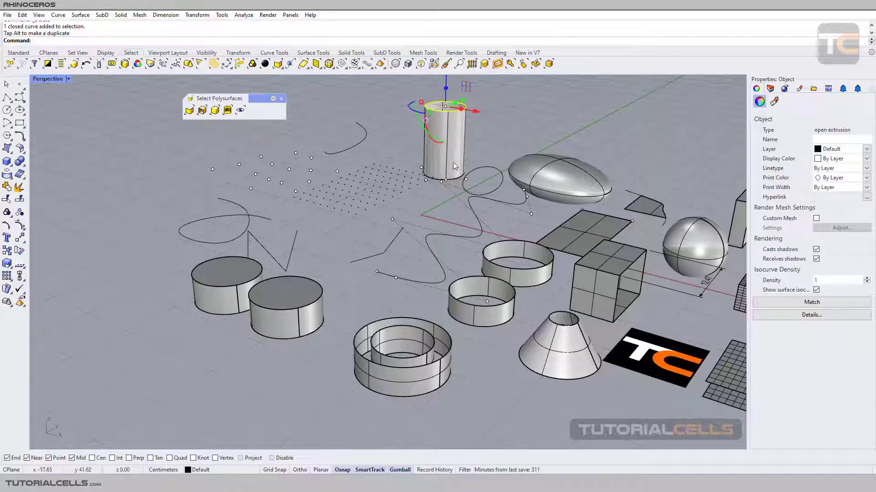
left_click(504, 112)
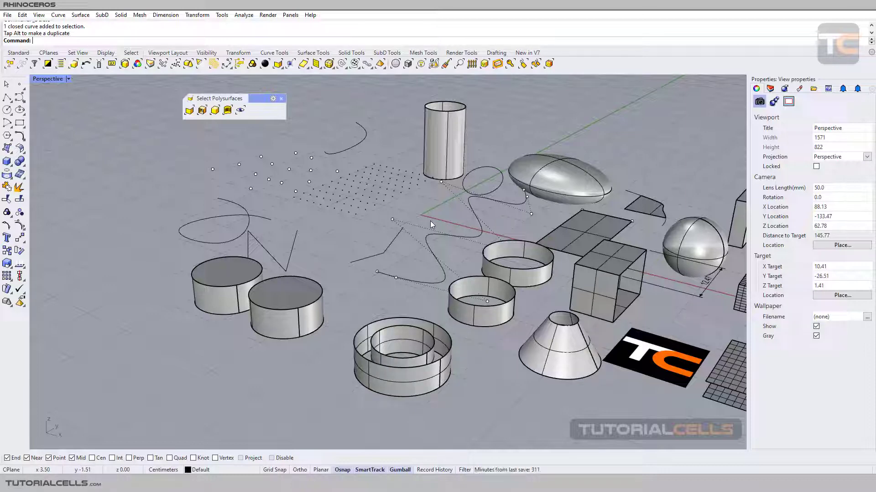
Step: Rerun the lightweight-extrusion selection, which reports 9 extrusions, and zoom out
mouse_move(434, 212)
right_mouse_down()
mouse_move(451, 215)
mouse_move(440, 221)
right_mouse_up()
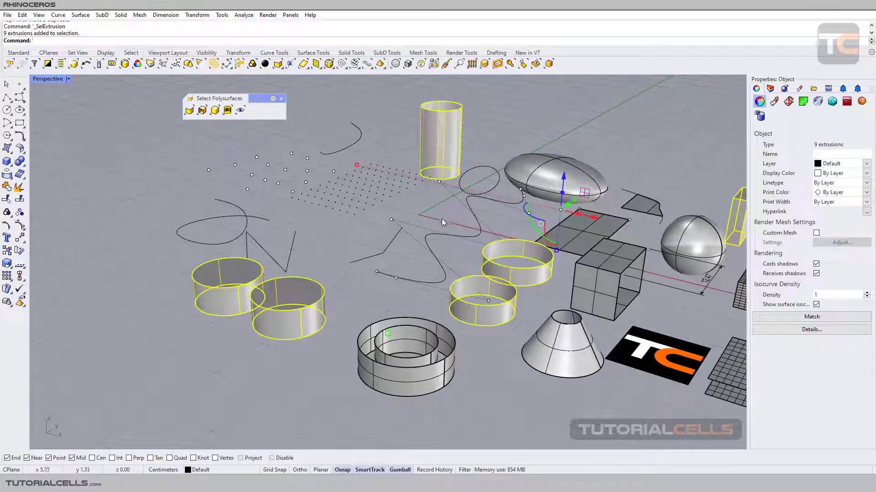
key("Escape")
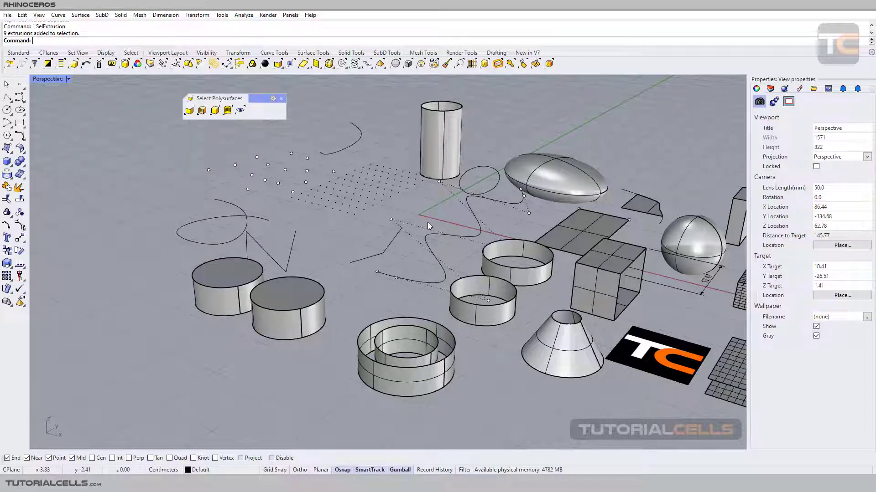
scroll(427, 222, "down", 2)
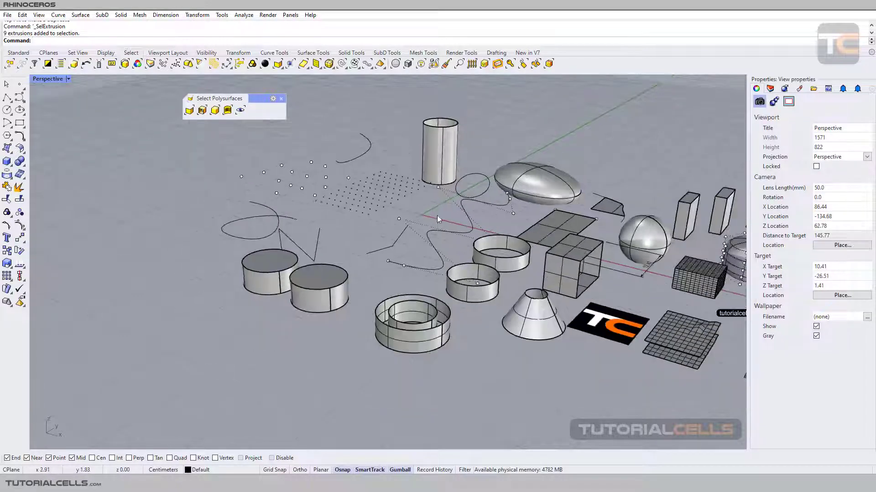
left_click(228, 112)
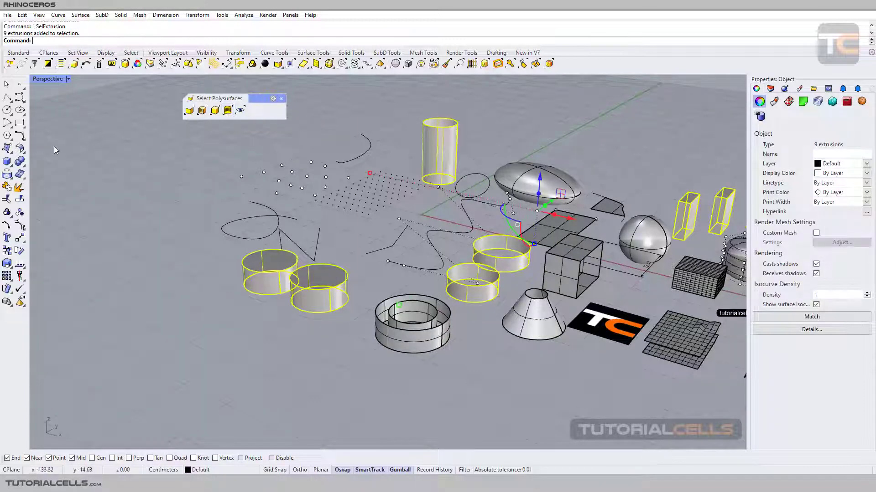
left_click(64, 154)
left_click(8, 162)
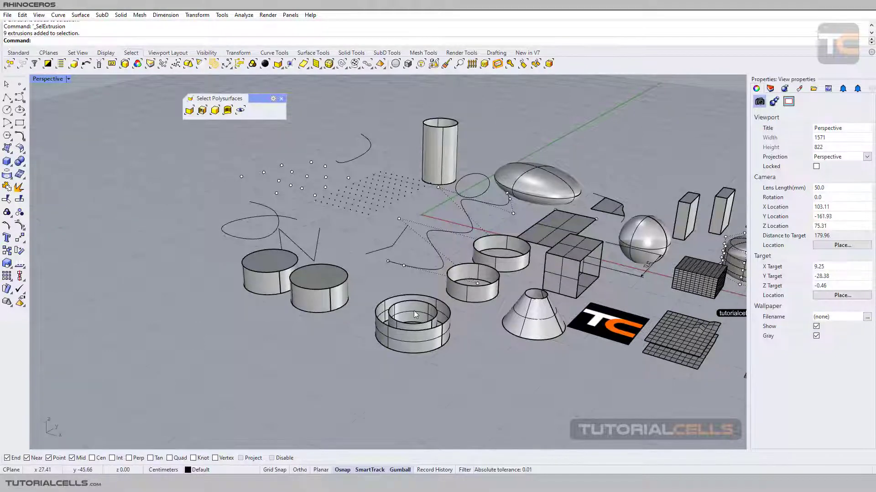
Step: Orbit and zoom to a low side view close on the two large cylinders
right_click_drag(414, 310, 526, 276)
scroll(526, 276, "up", 8)
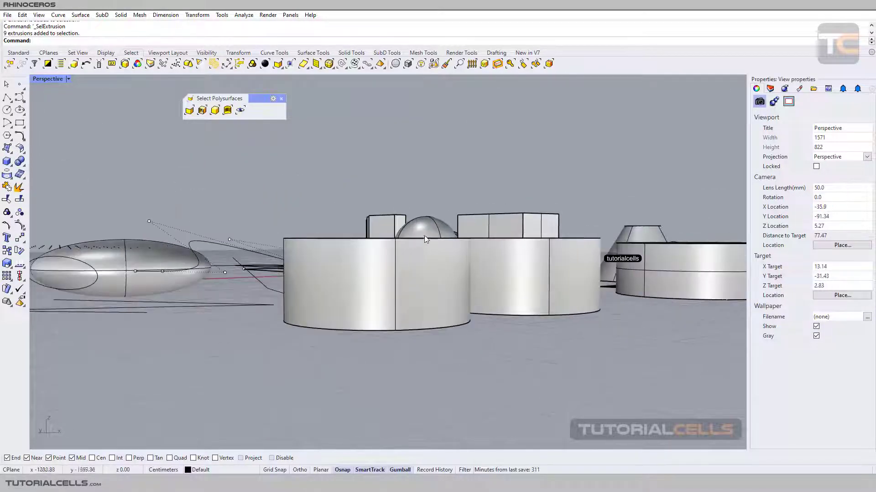
scroll(424, 255, "up", 3)
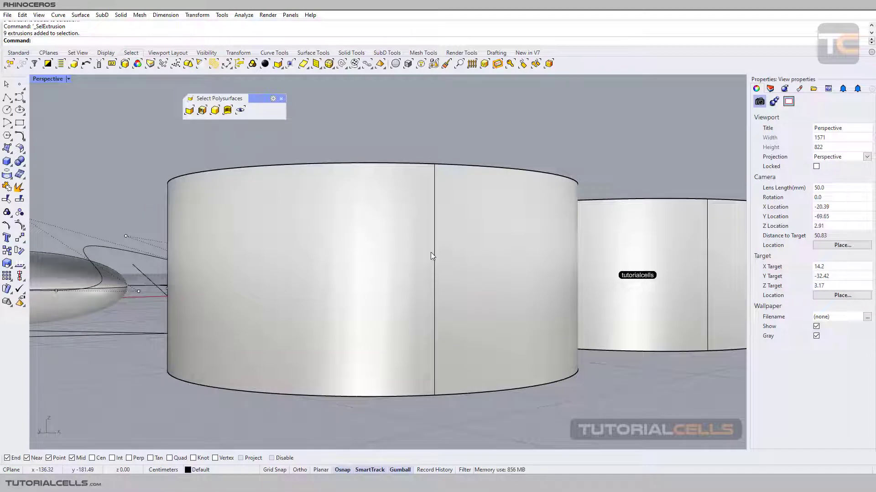
scroll(430, 252, "up", 1)
right_click_drag(231, 267, 378, 285)
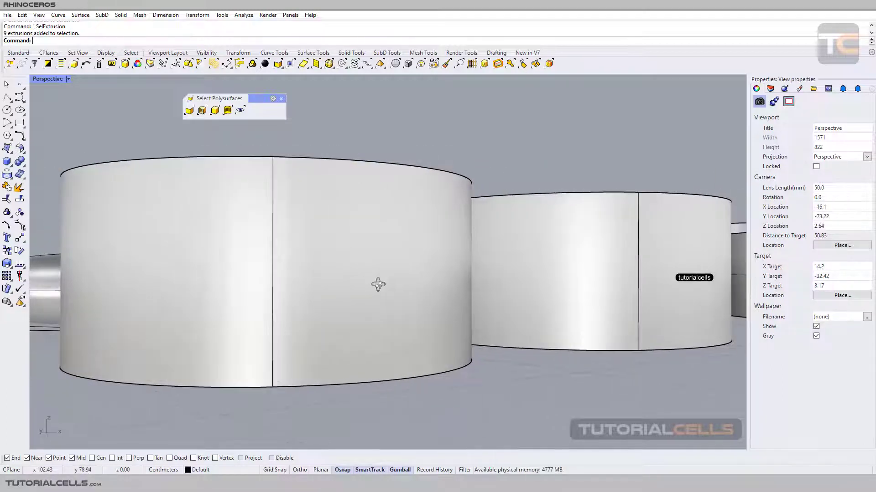
Step: Use Select Visible Objects with a crossing window to pick only the two visible cylinders
left_click(243, 112)
left_click_drag(493, 201, 149, 394)
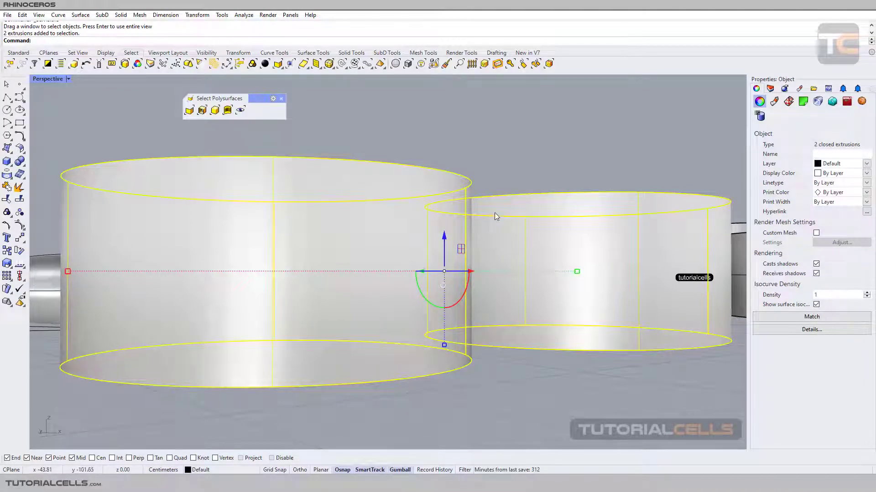
mouse_move(499, 161)
right_mouse_down()
mouse_move(500, 183)
mouse_move(502, 162)
right_mouse_up()
left_click(504, 163)
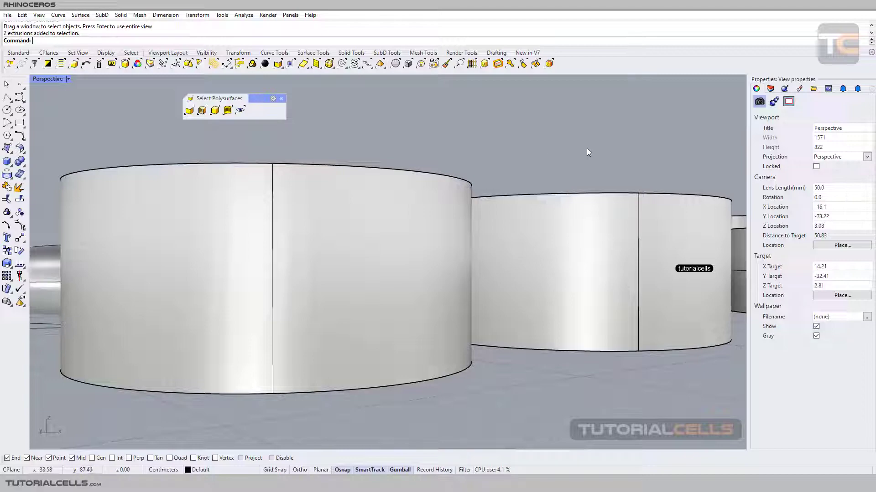
Step: Compare with a normal window, which also picks the objects hidden behind the cylinders
left_click_drag(582, 151, 294, 363)
right_click_drag(434, 156, 435, 151)
key("Escape")
right_click_drag(409, 165, 410, 169)
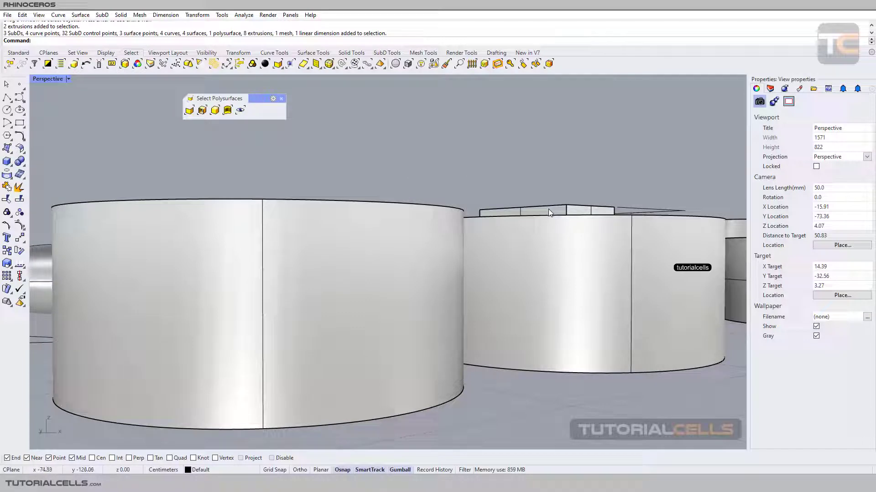
Step: Window-select with Select Visible Objects to pick the visible cylinders and box, then deselect
left_click(240, 112)
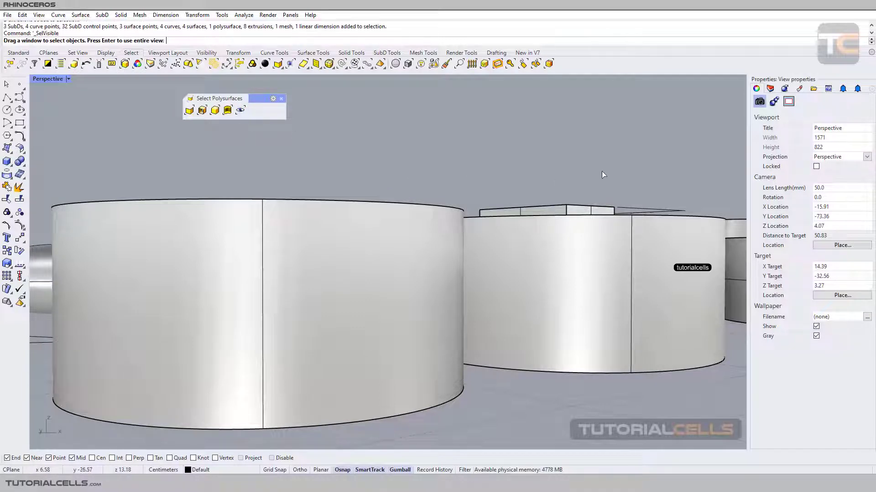
left_click_drag(601, 171, 144, 374)
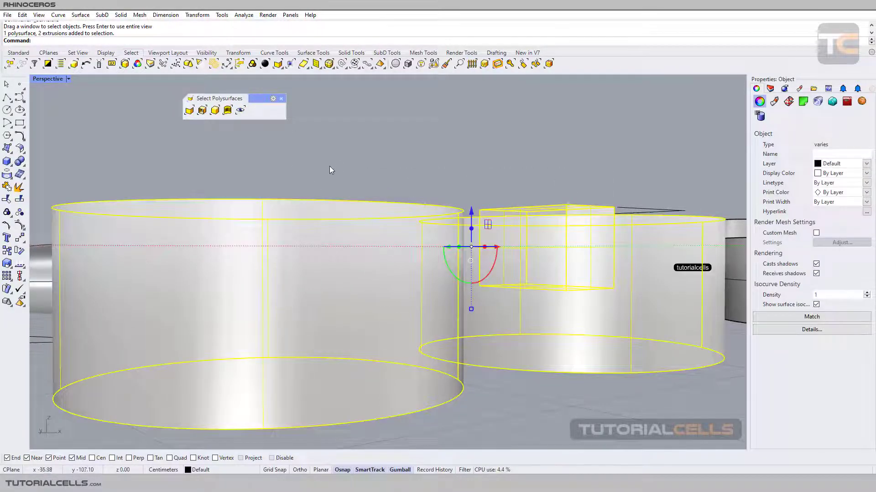
scroll(384, 154, "down", 5)
scroll(384, 155, "up", 5)
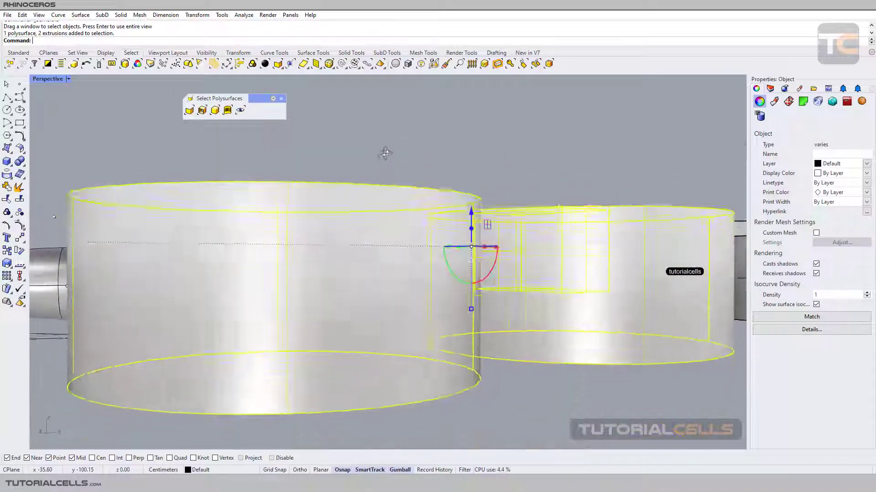
scroll(385, 154, "up", 1)
left_click(385, 153)
Step: Rerun the visible-only window selection, adding just the 2 closed cylinder extrusions
left_click(240, 110)
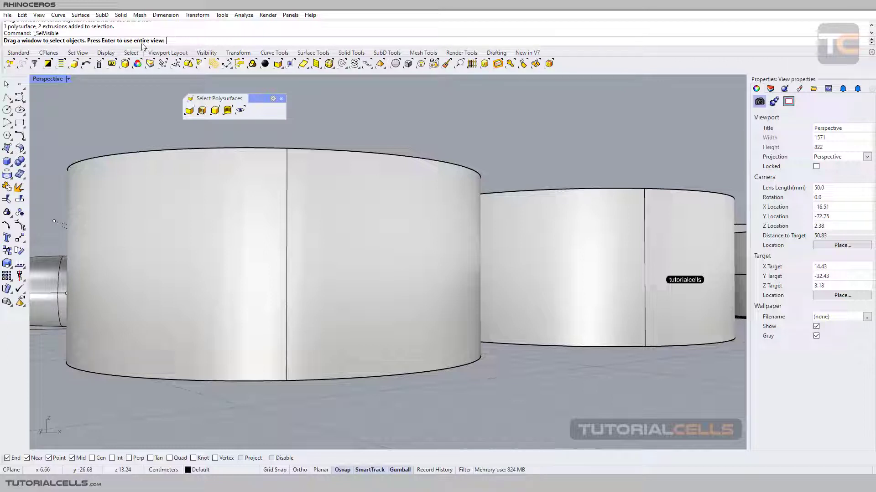
left_click_drag(542, 139, 255, 368)
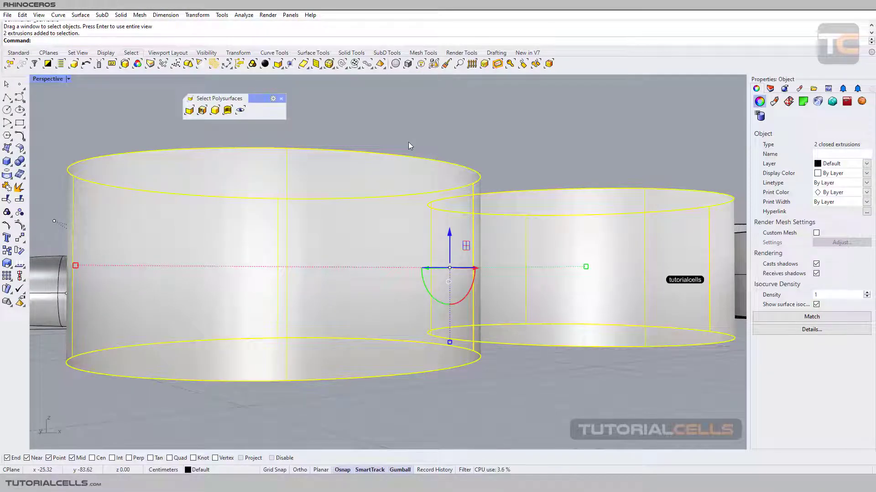
right_click_drag(430, 136, 363, 149)
scroll(440, 152, "down", 3)
Step: Zoom out to the whole scene, close the floating Select Polysurfaces panel and reopen its flyout
key("Escape")
scroll(363, 150, "down", 5)
right_click_drag(373, 199, 413, 254)
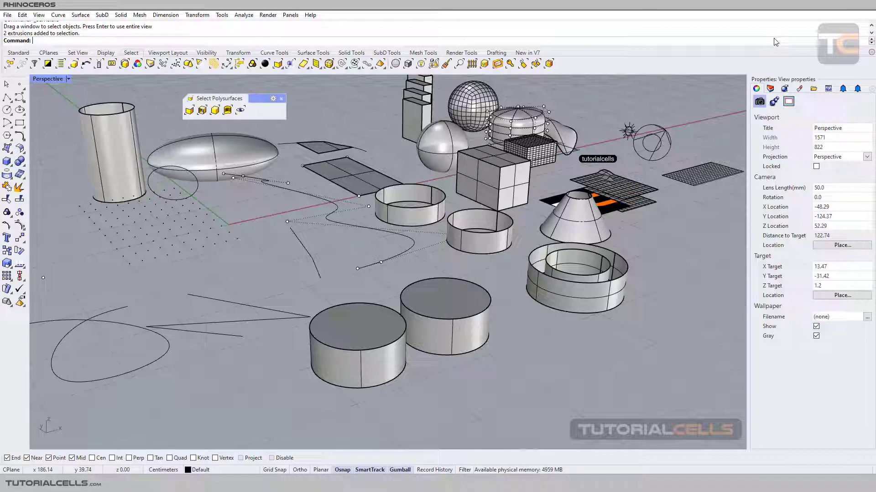
left_click(281, 100)
left_click(278, 65)
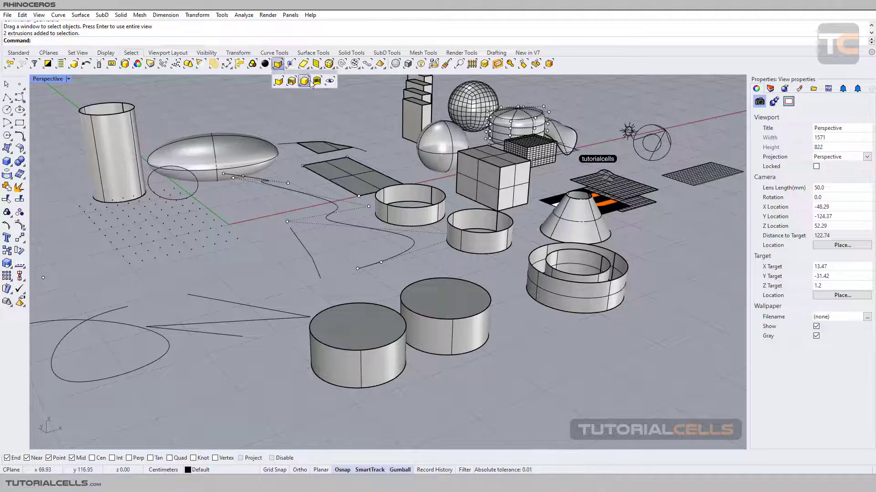